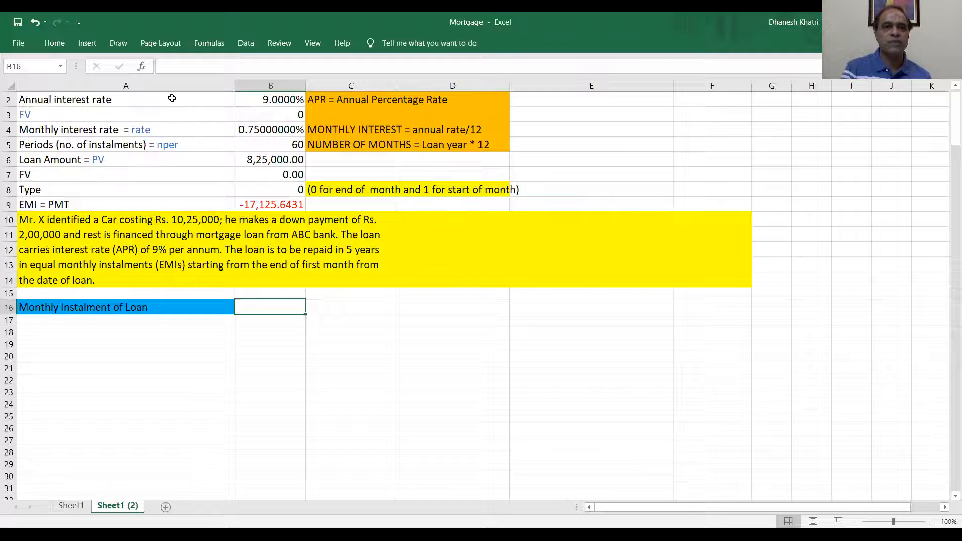
Insert the PMT financial function in cell B16 and shift its arguments dialog clear of the formula cell
click(202, 45)
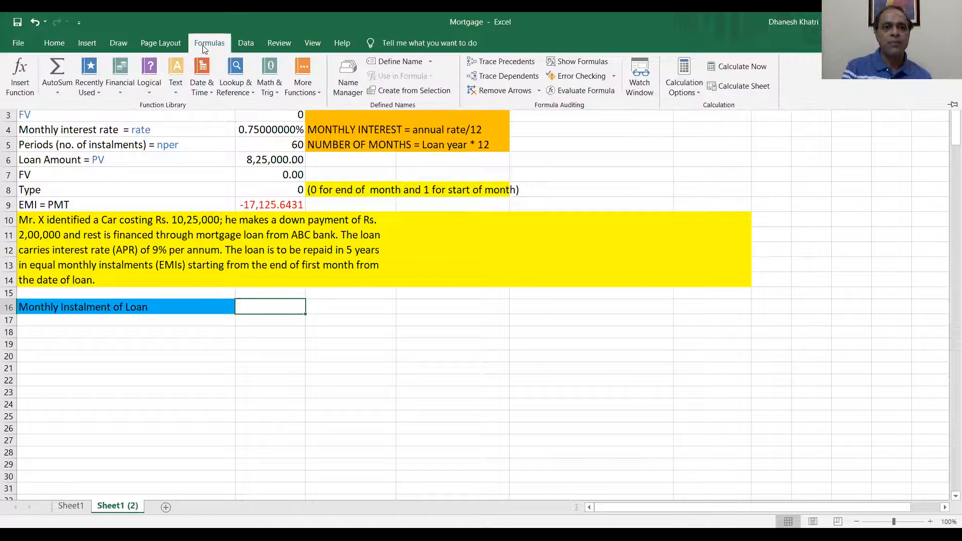
click(120, 90)
scroll(117, 258, down, 2)
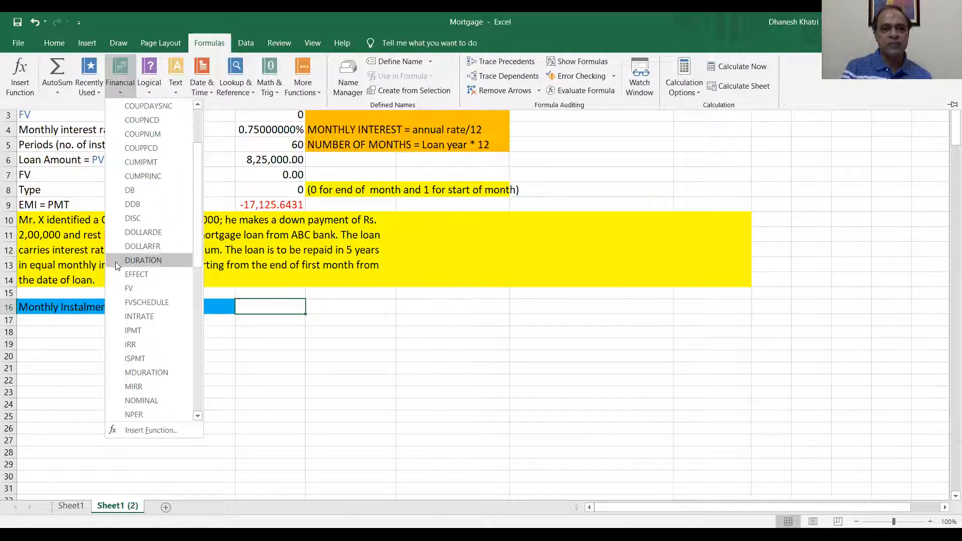
scroll(127, 316, down, 1)
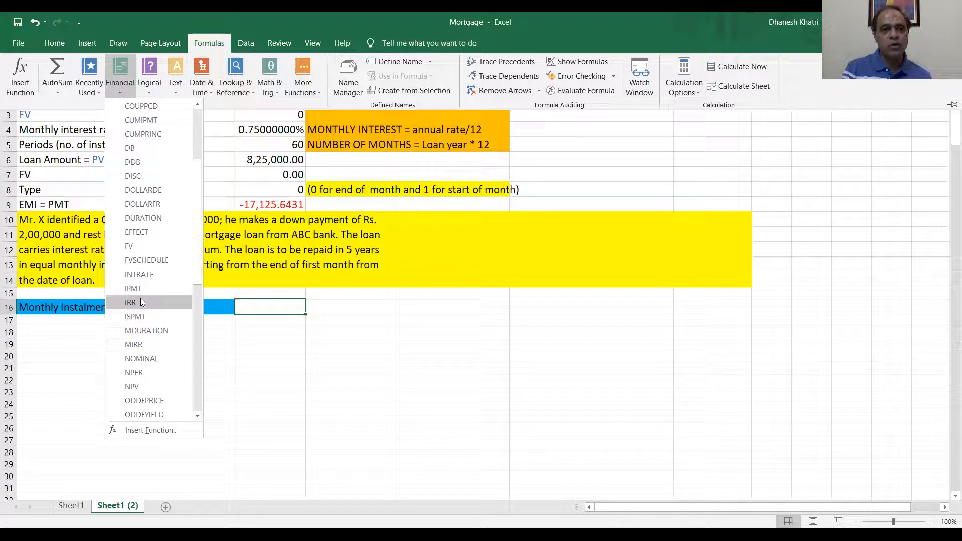
scroll(142, 302, down, 2)
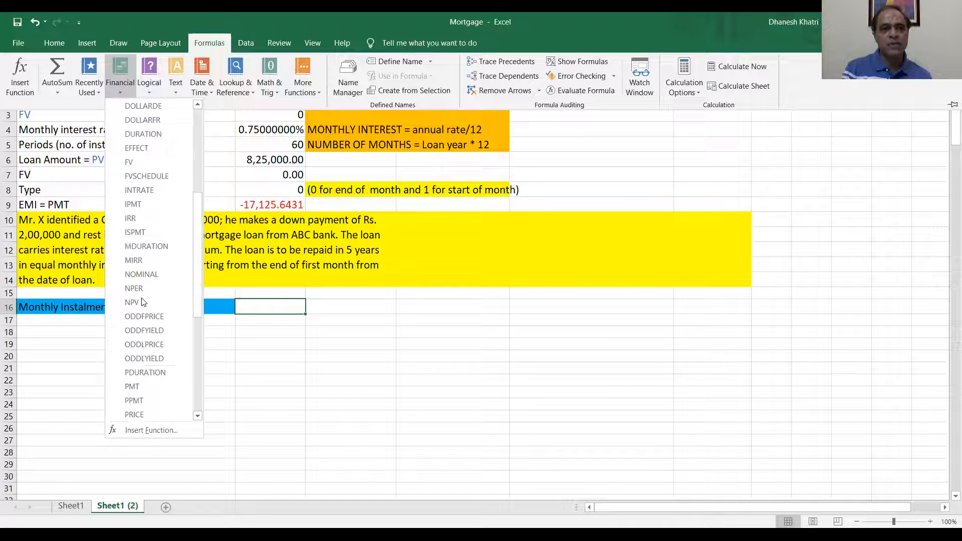
click(140, 384)
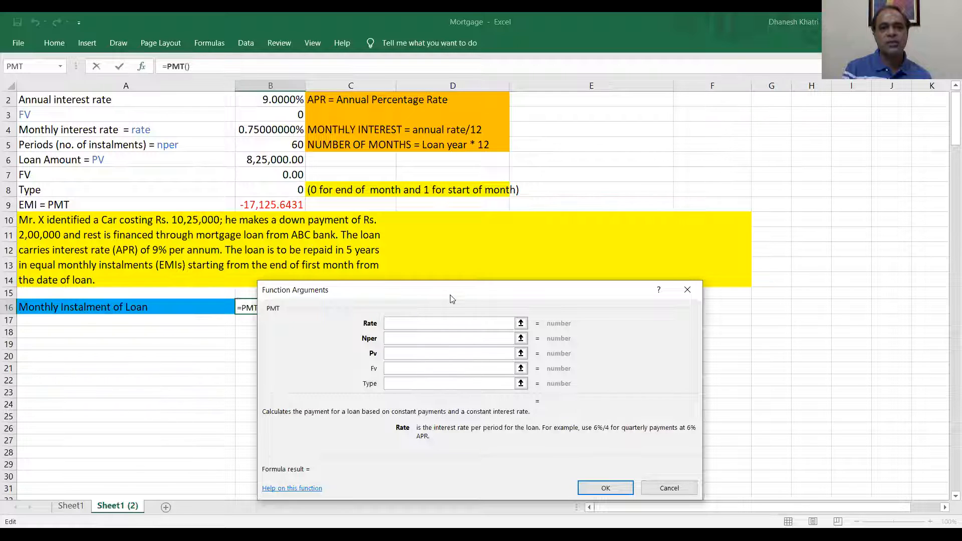
drag(451, 299, 578, 302)
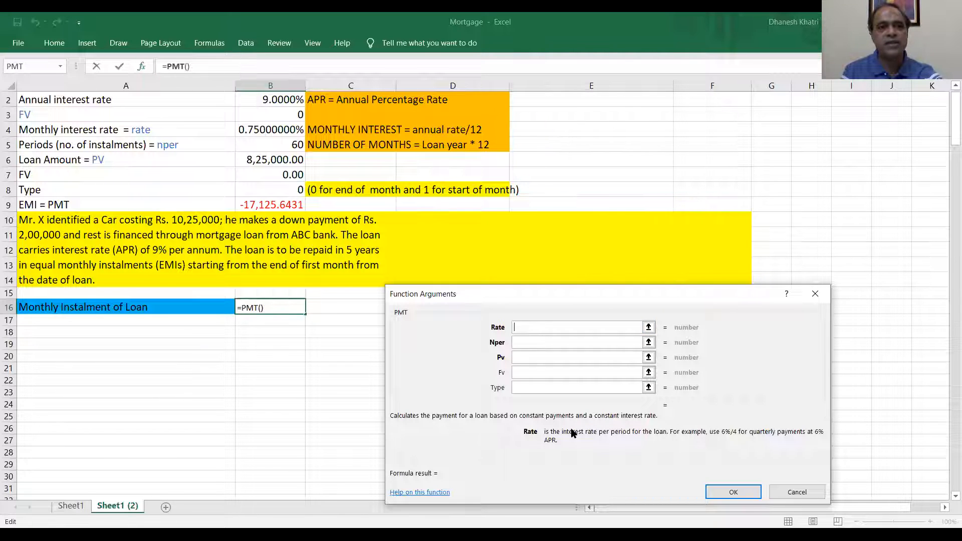
Complete the PMT arguments with Rate B4, Nper B5, Pv B6, Fv B7 and Type B8, and fill cell B16 yellow
text(B4)
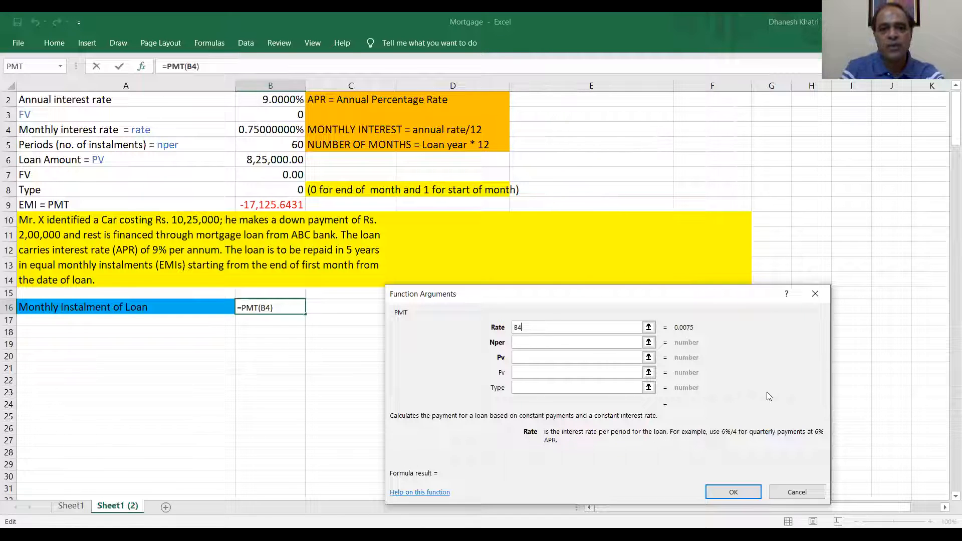
click(542, 345)
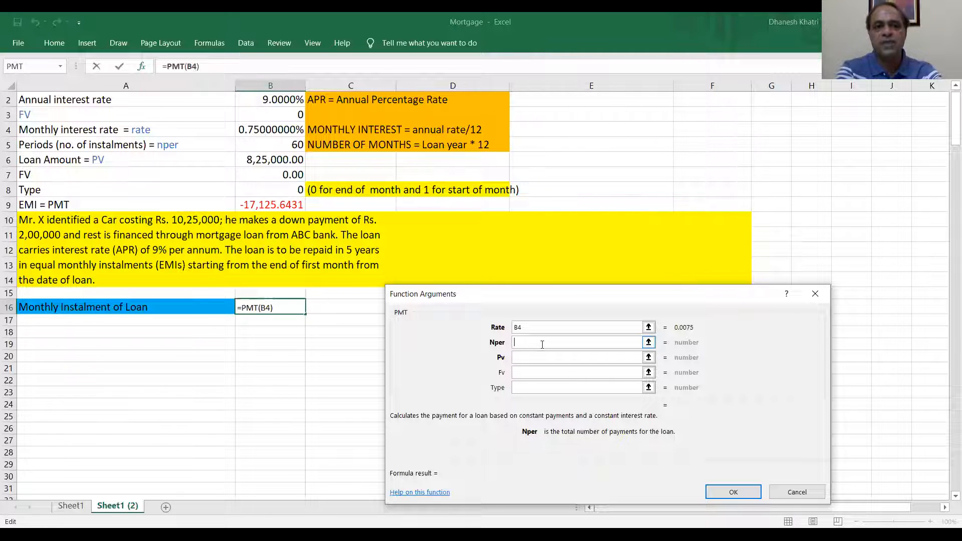
text(B5)
click(530, 357)
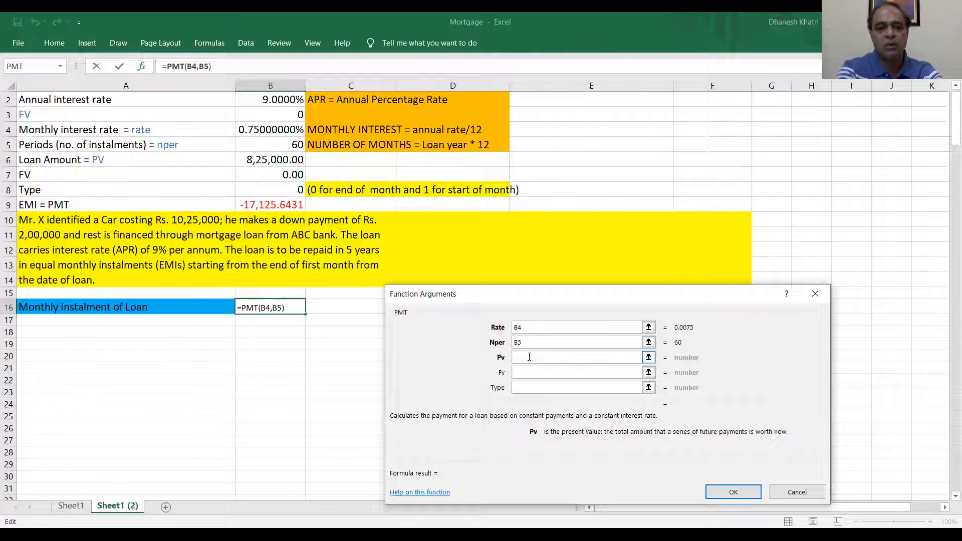
text(B6)
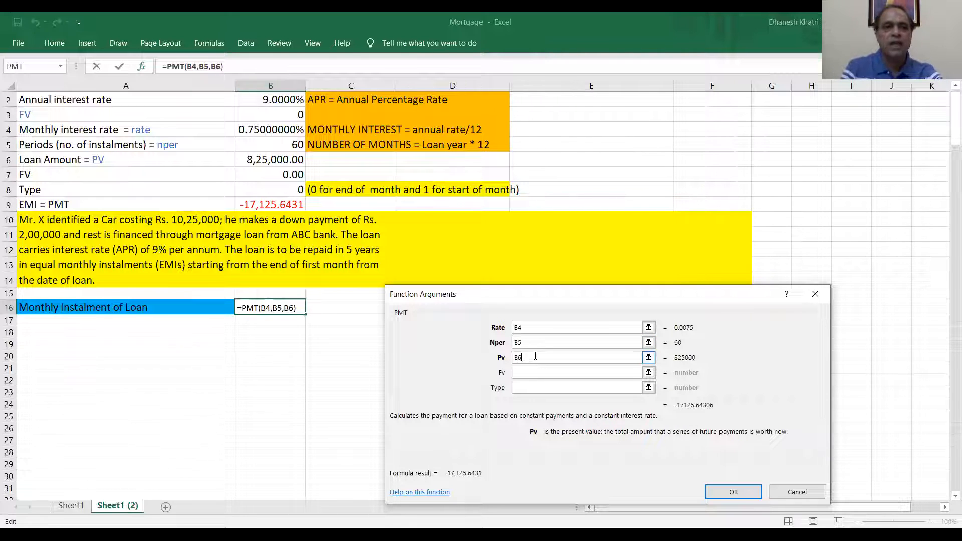
click(528, 373)
text(B7)
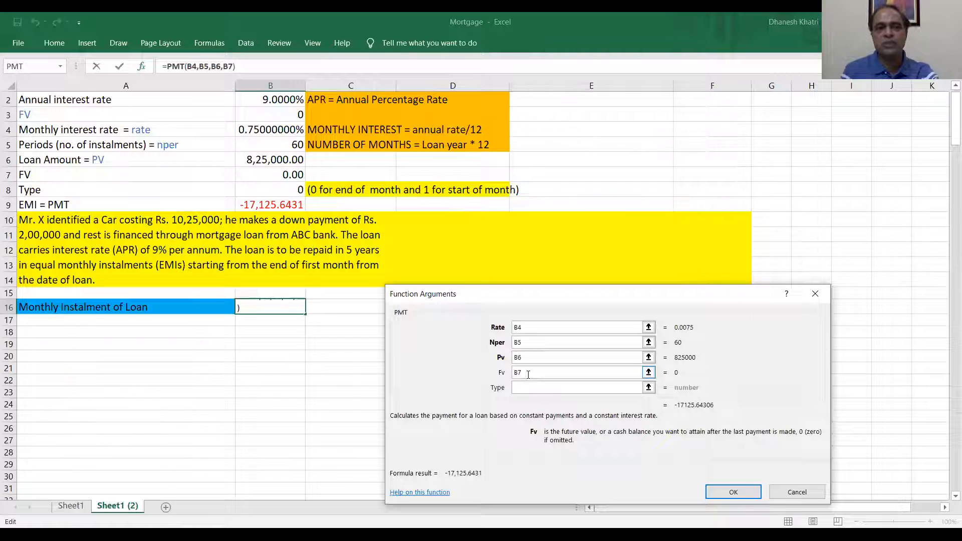
key(Tab)
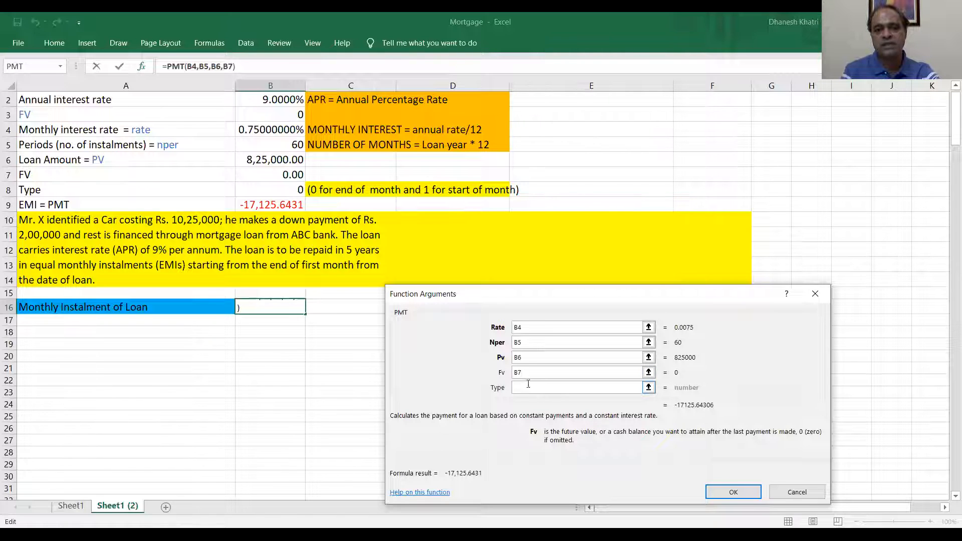
click(526, 387)
text(B8)
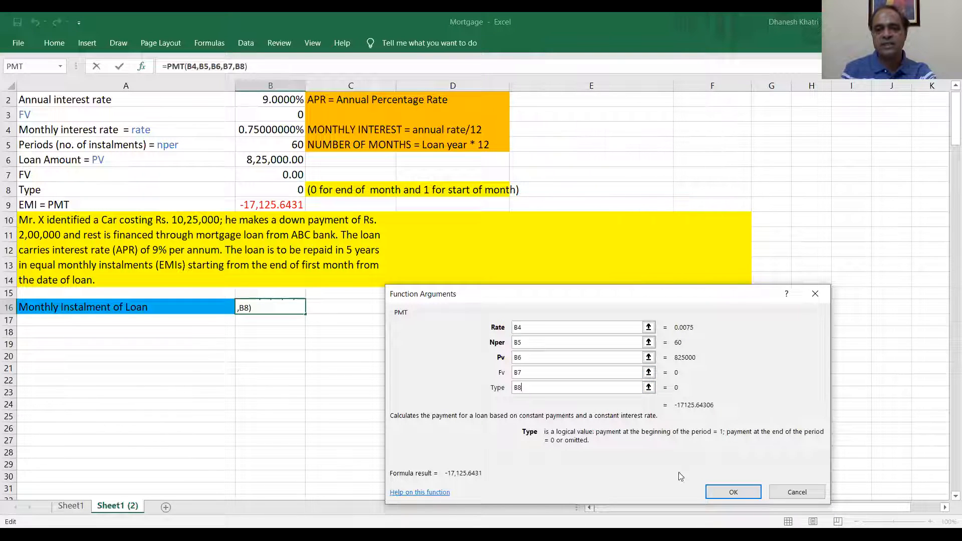
click(723, 490)
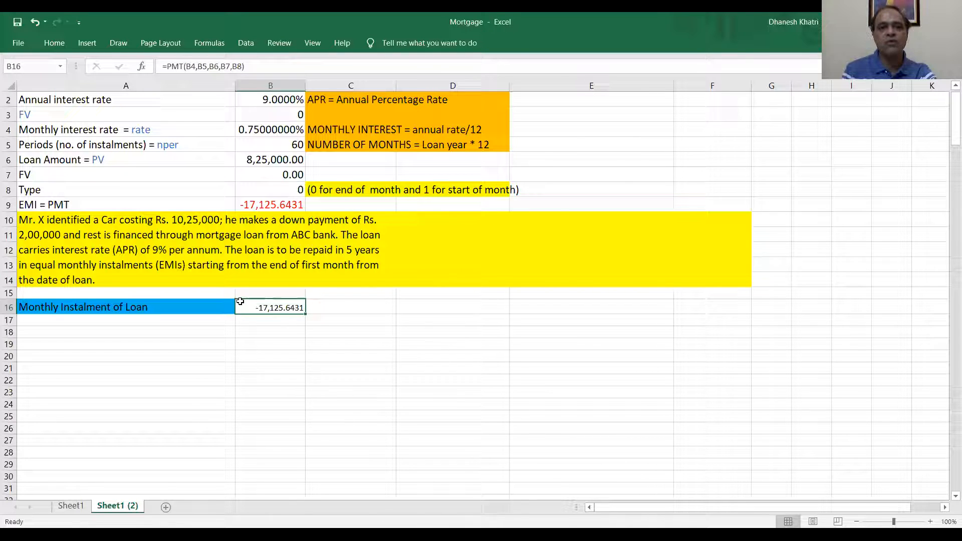
click(58, 46)
click(195, 86)
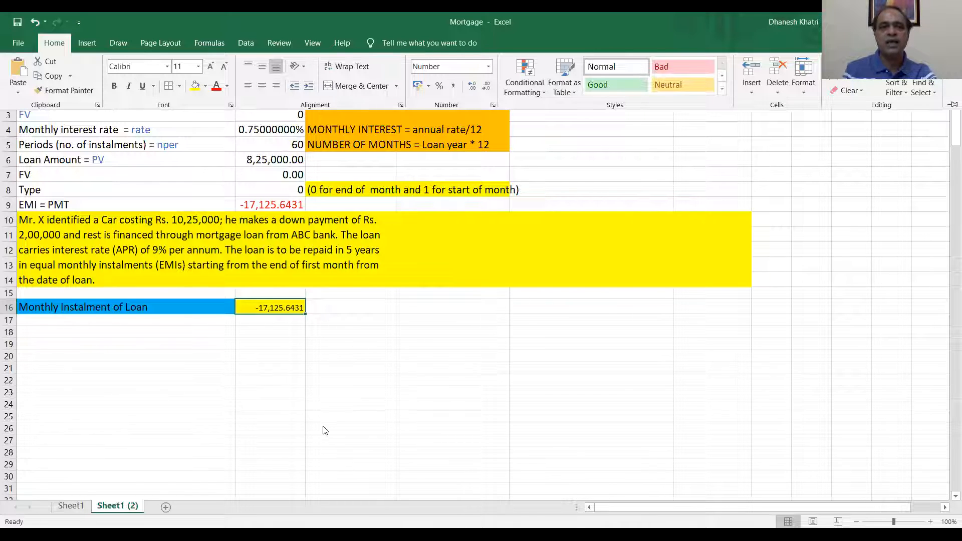
click(209, 43)
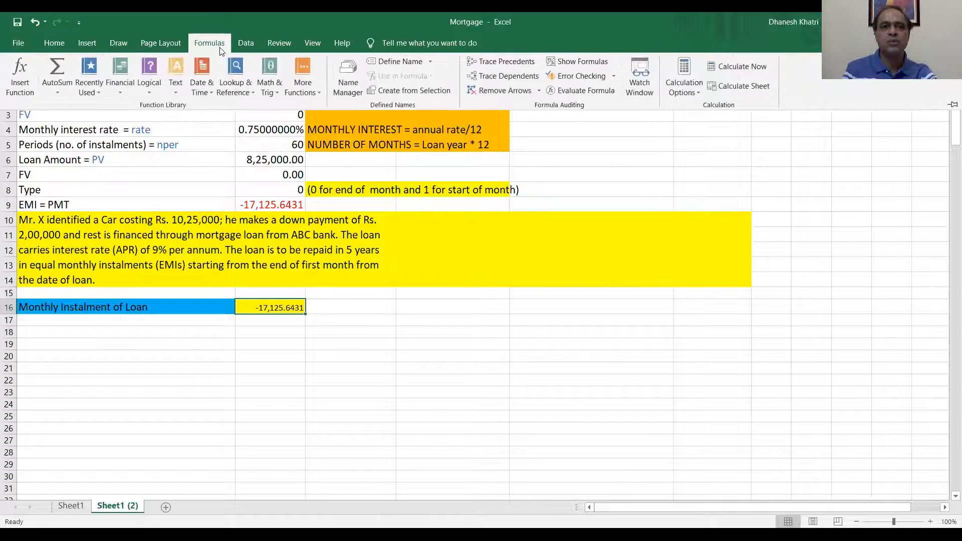
click(121, 75)
scroll(144, 342, down, 1)
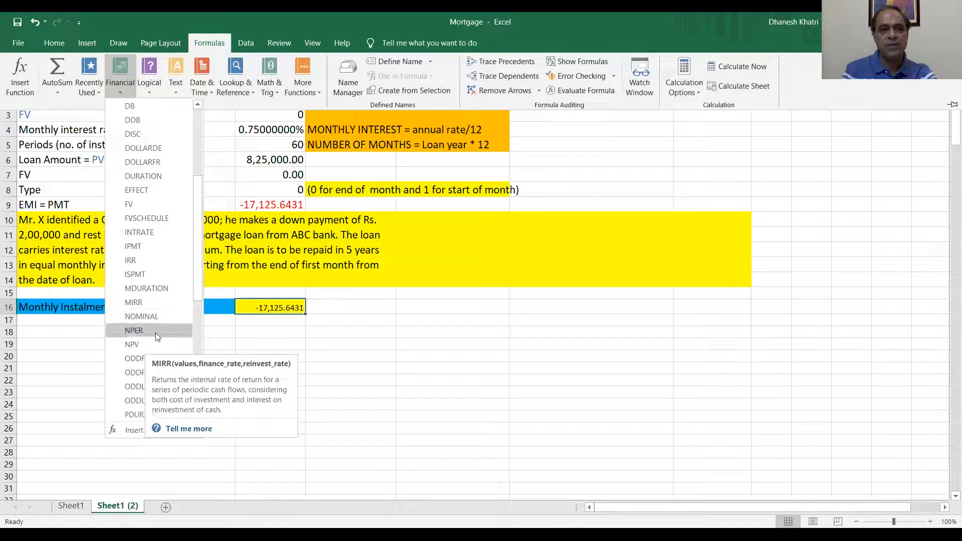
scroll(150, 351, down, 1)
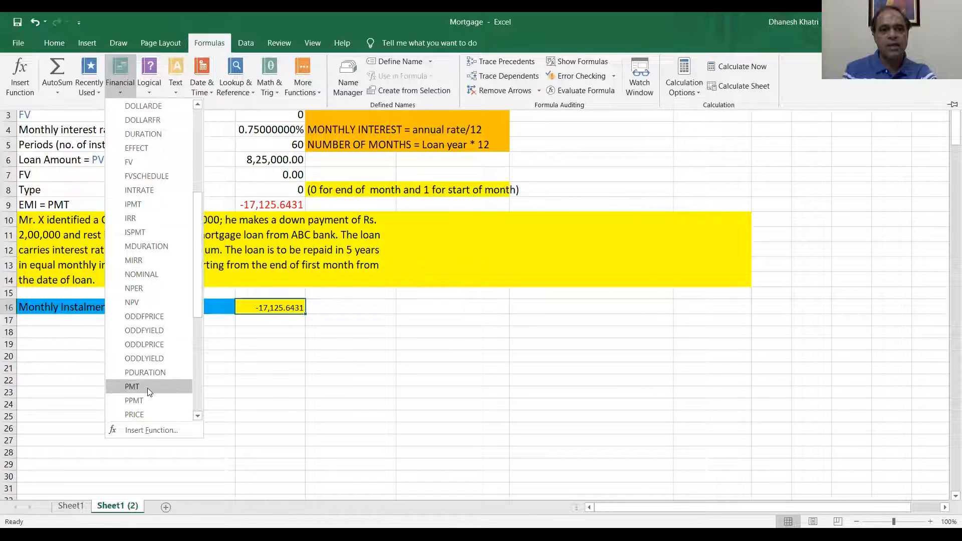
click(133, 387)
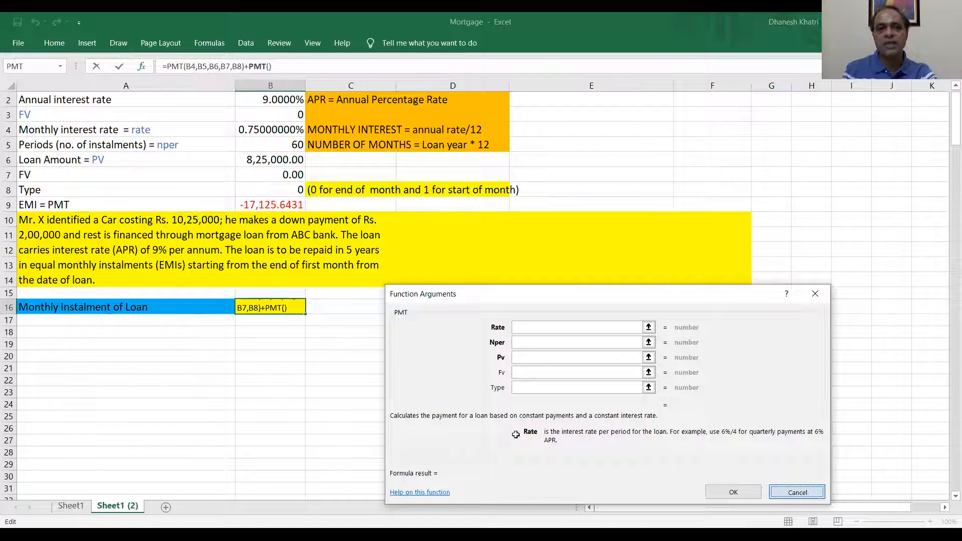
click(796, 492)
Enter the formula =PMT(0.75%,60,825000,0,0) in cell B18 to calculate the instalment from direct values
click(245, 334)
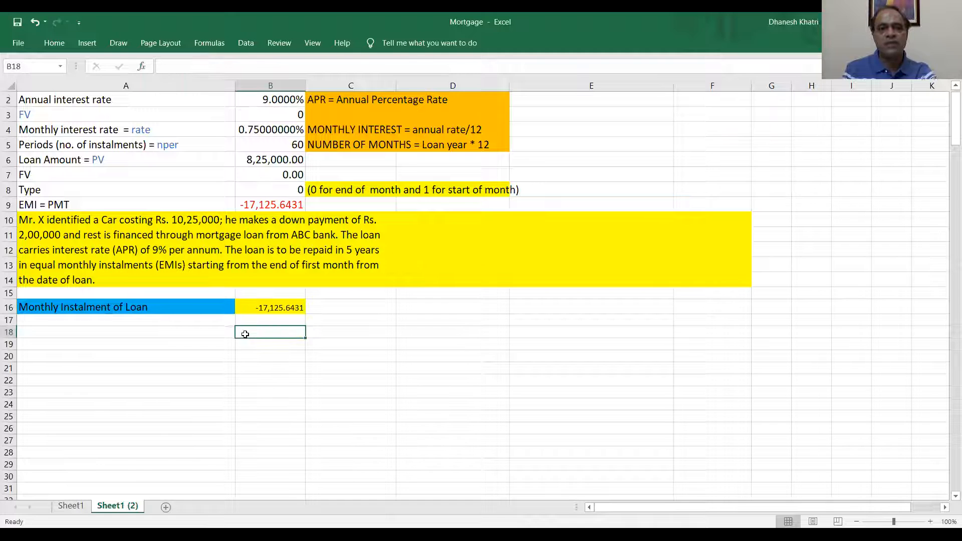
text(=)
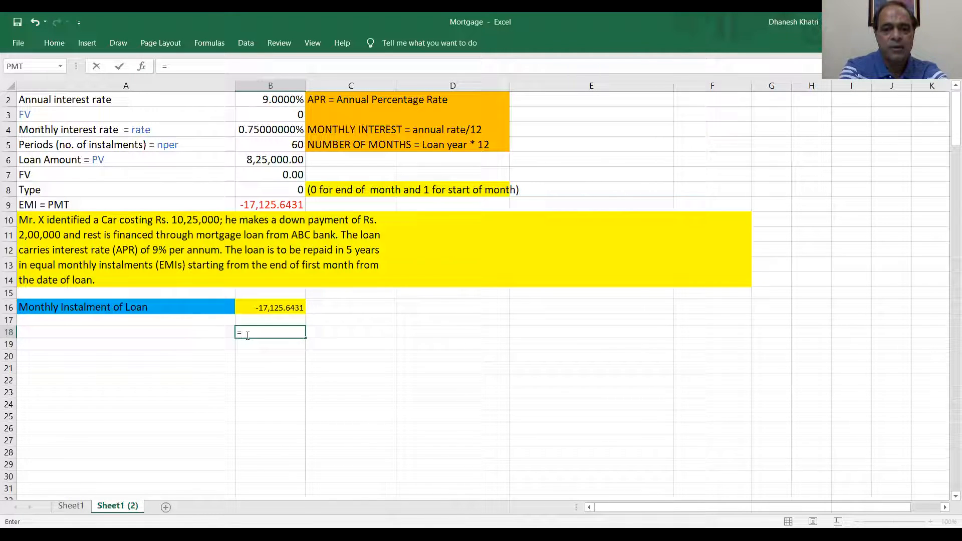
text(PMT()
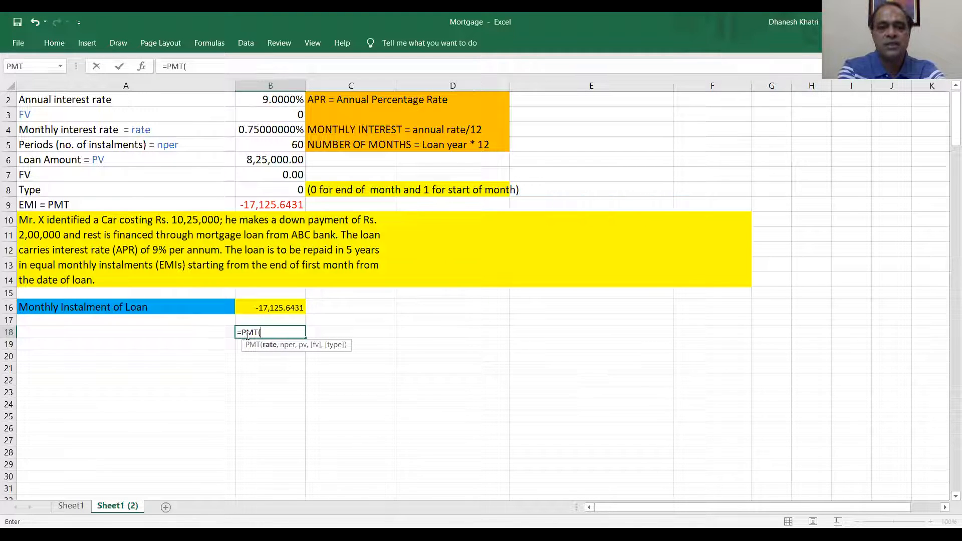
text(0.75%)
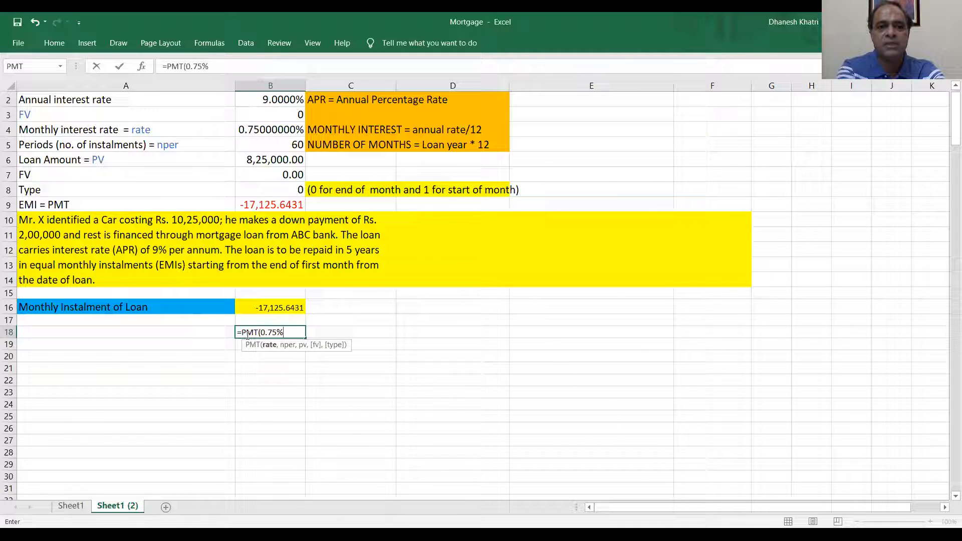
text(,)
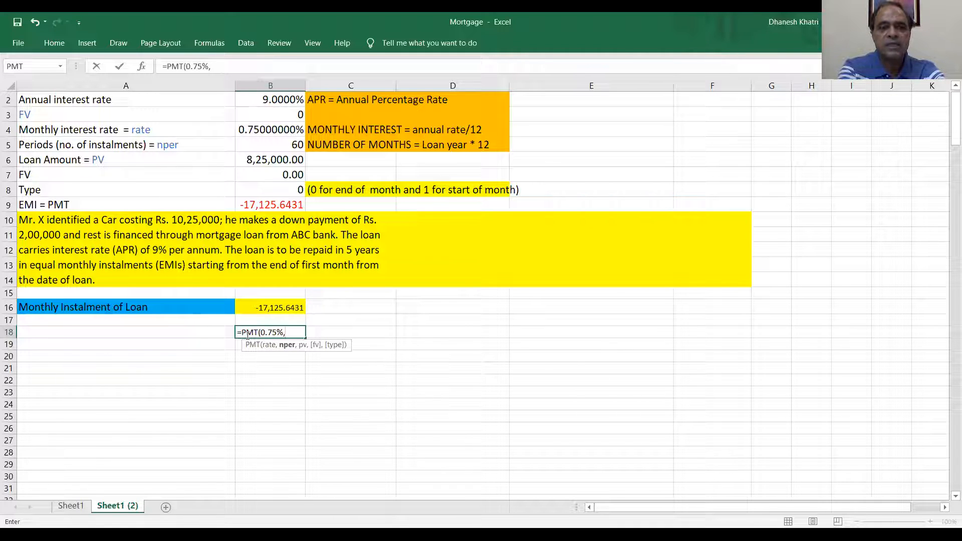
text(60)
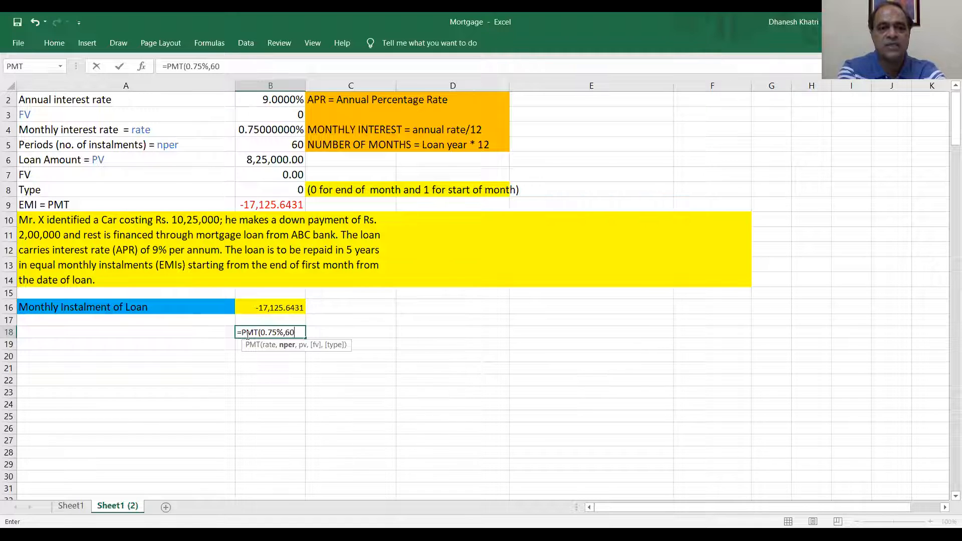
text(,)
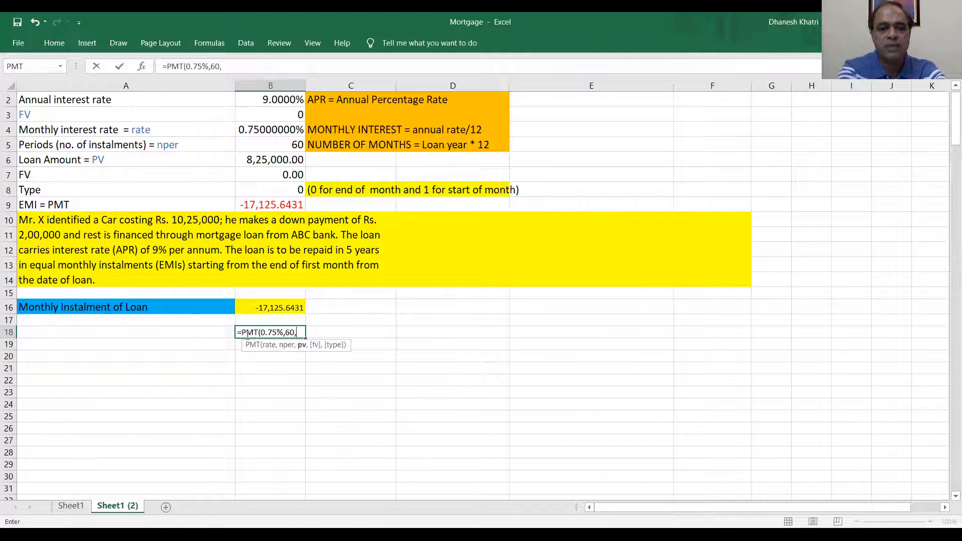
text(82500)
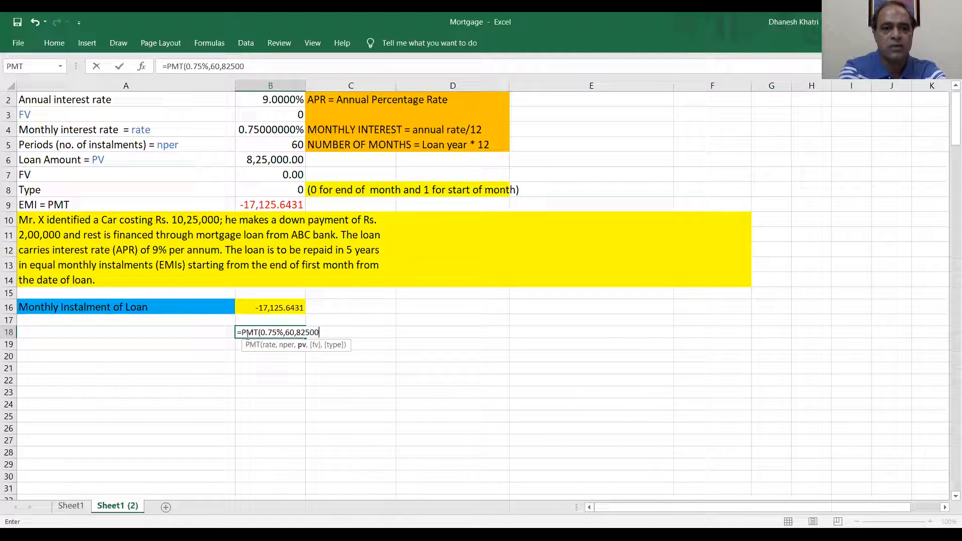
text(0,)
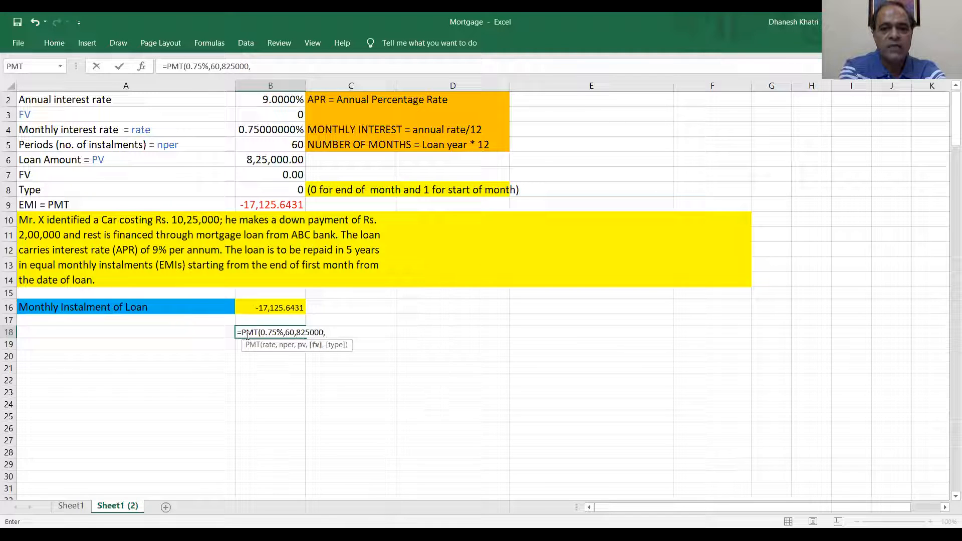
text(0,0)
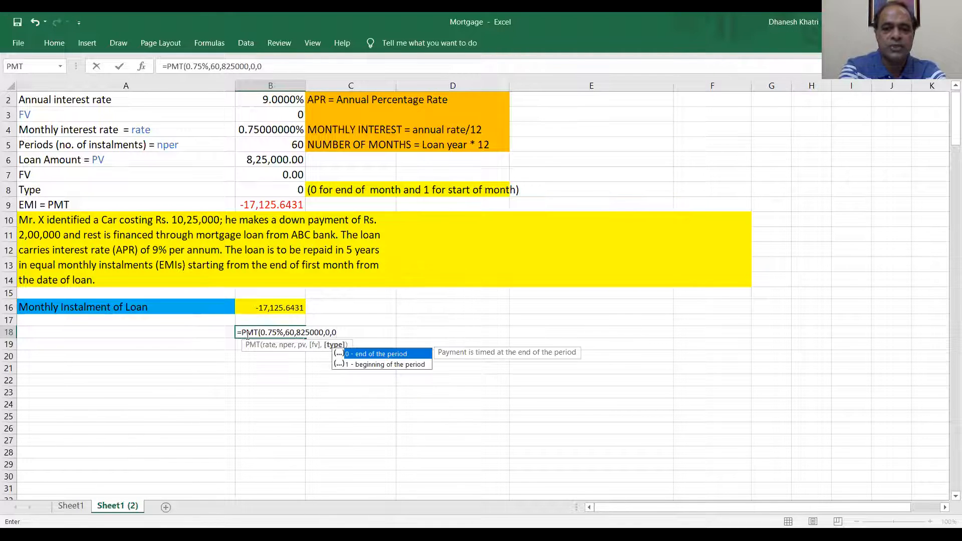
text())
key(Return)
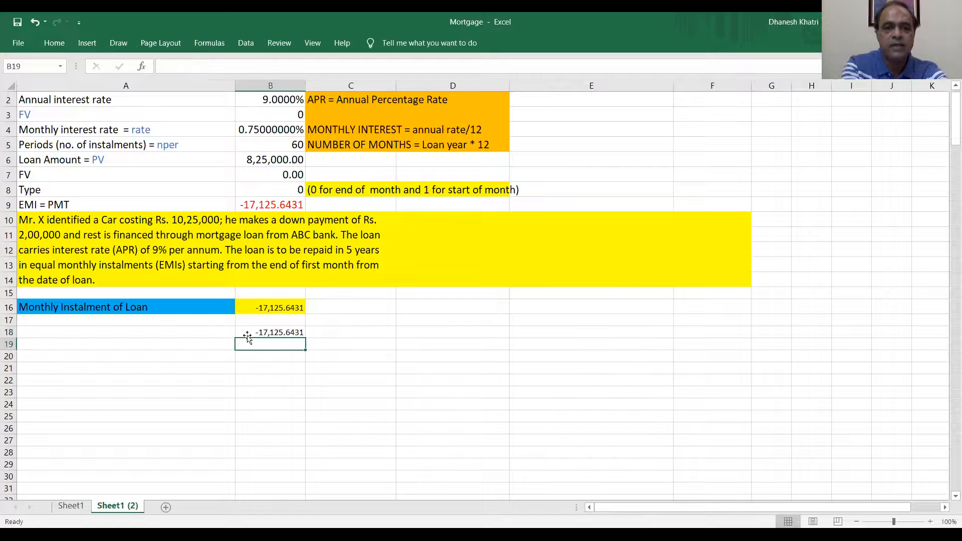
Highlight the directly calculated instalment in cell B18 with a yellow fill
click(277, 331)
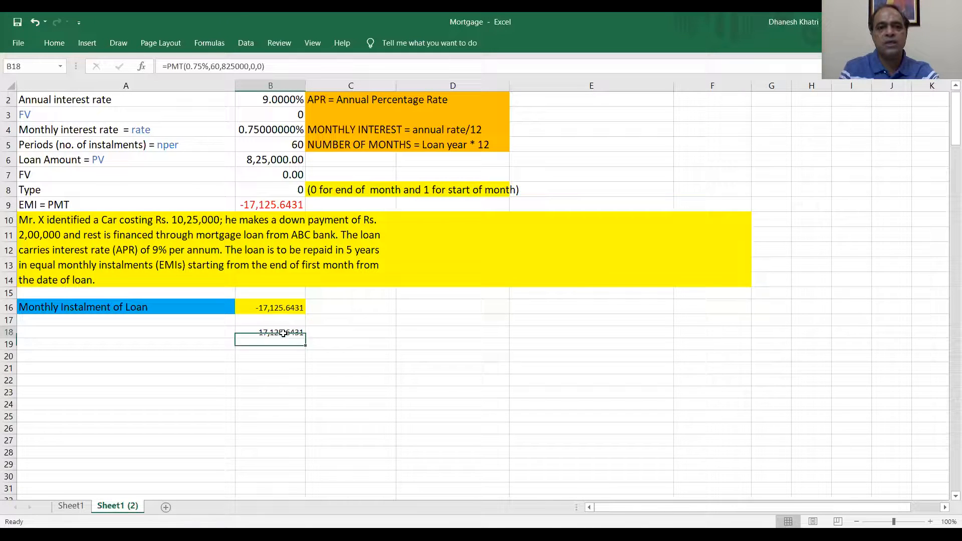
click(63, 45)
click(195, 85)
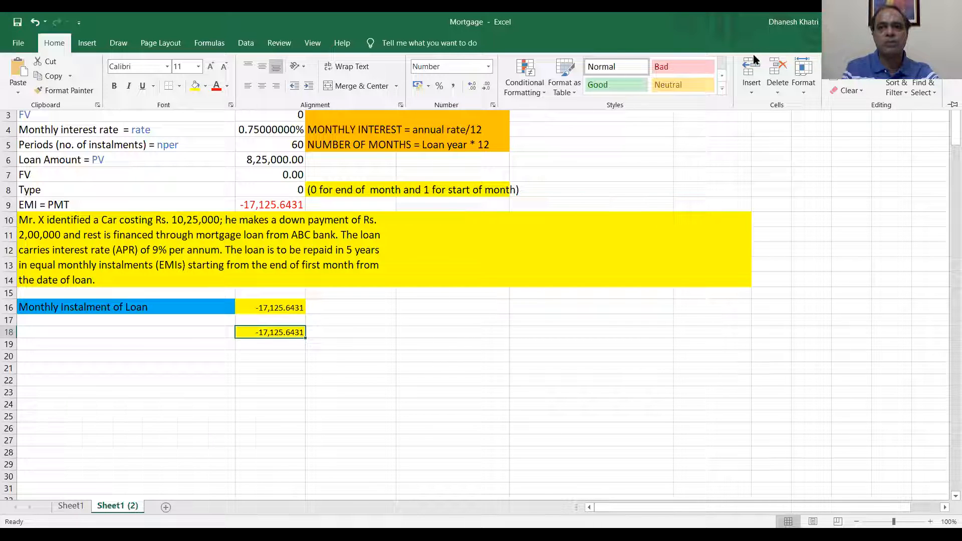
Switch to the presentation's closing "What Next" slide
key(alt+Tab)
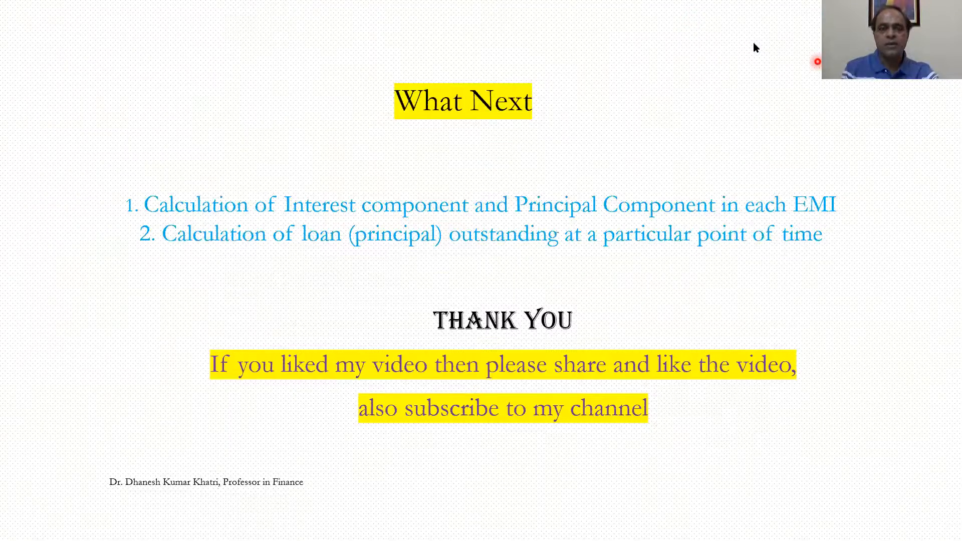